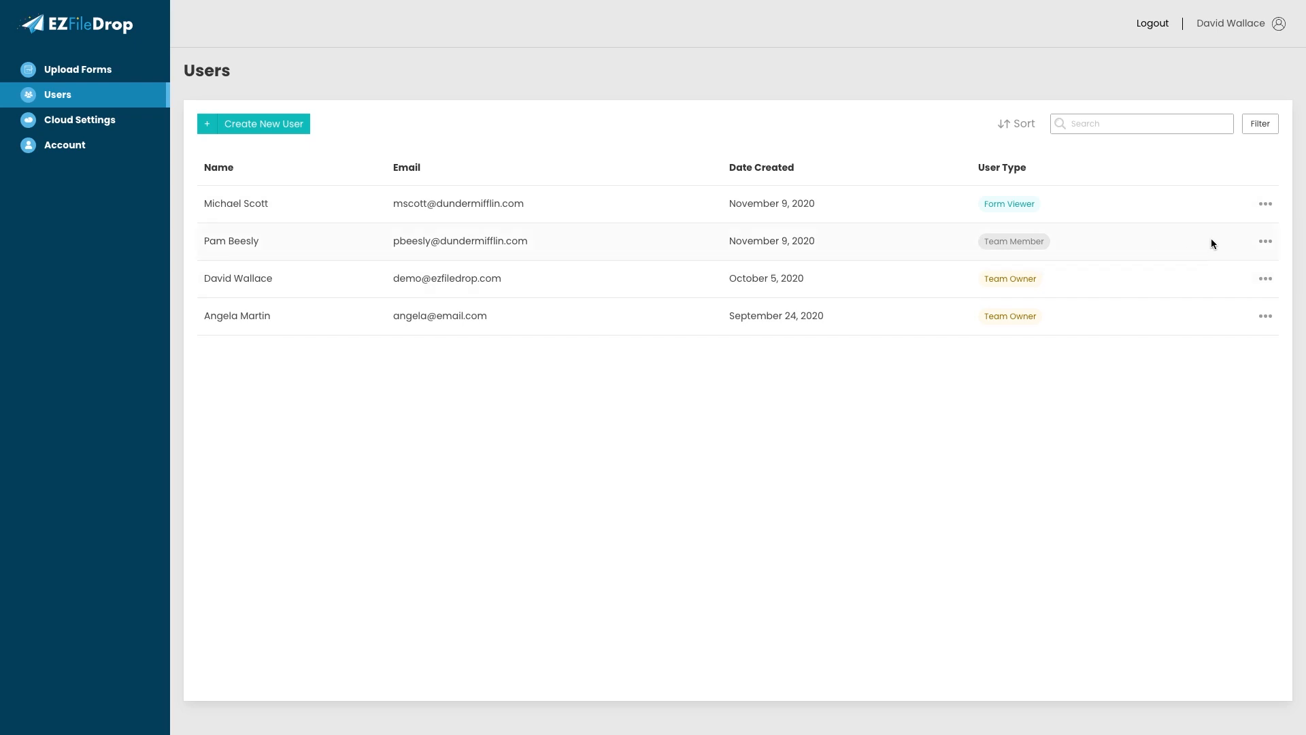
- Discard the Team Member's Edit User form unchanged, then open the Form Viewer's, limited to Branch Financial Reports
{"action": "left_click", "coordinate": [1262, 242]}
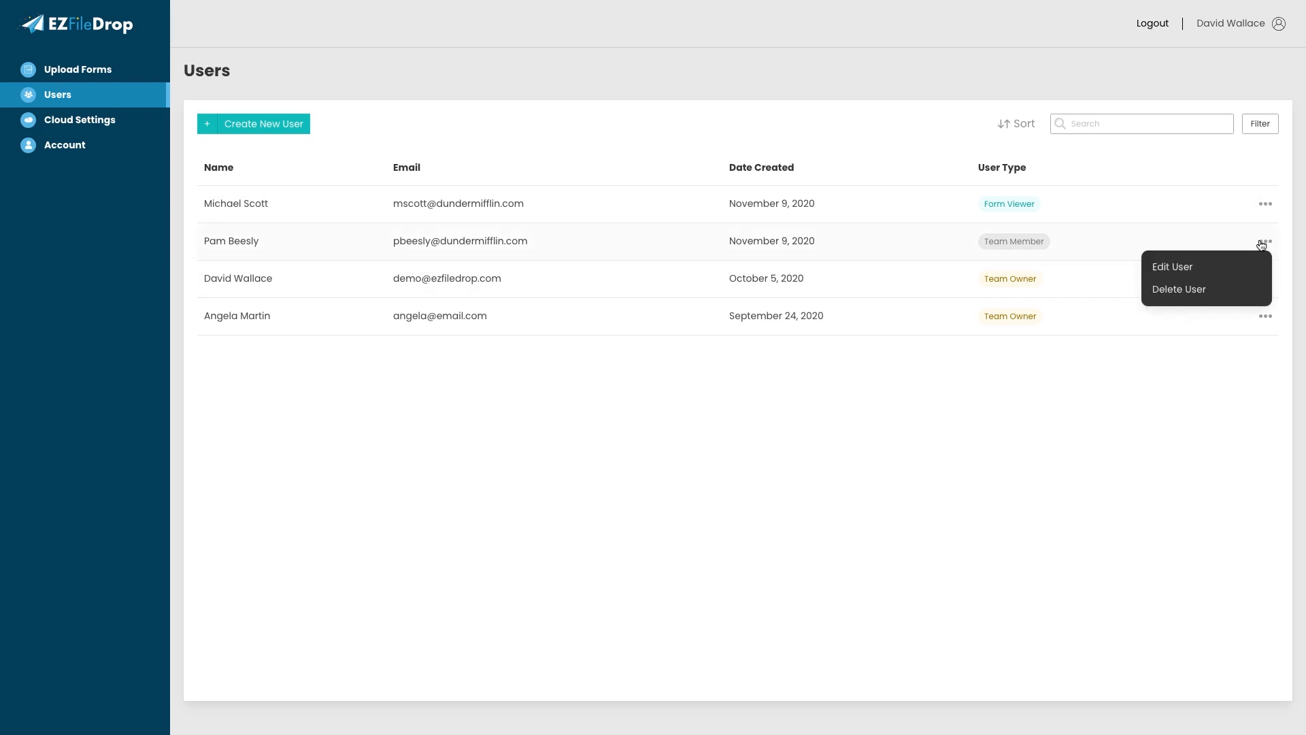
{"action": "left_click", "coordinate": [1238, 272]}
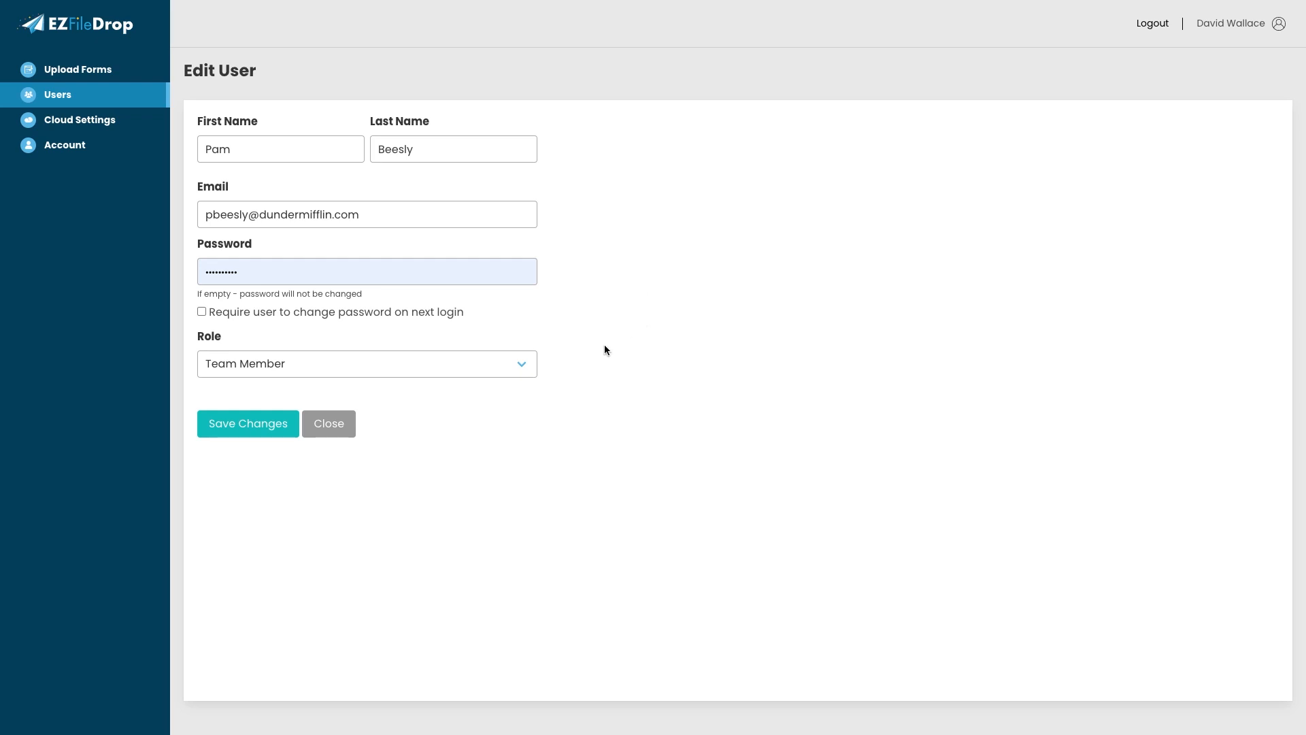
{"action": "left_click", "coordinate": [347, 425]}
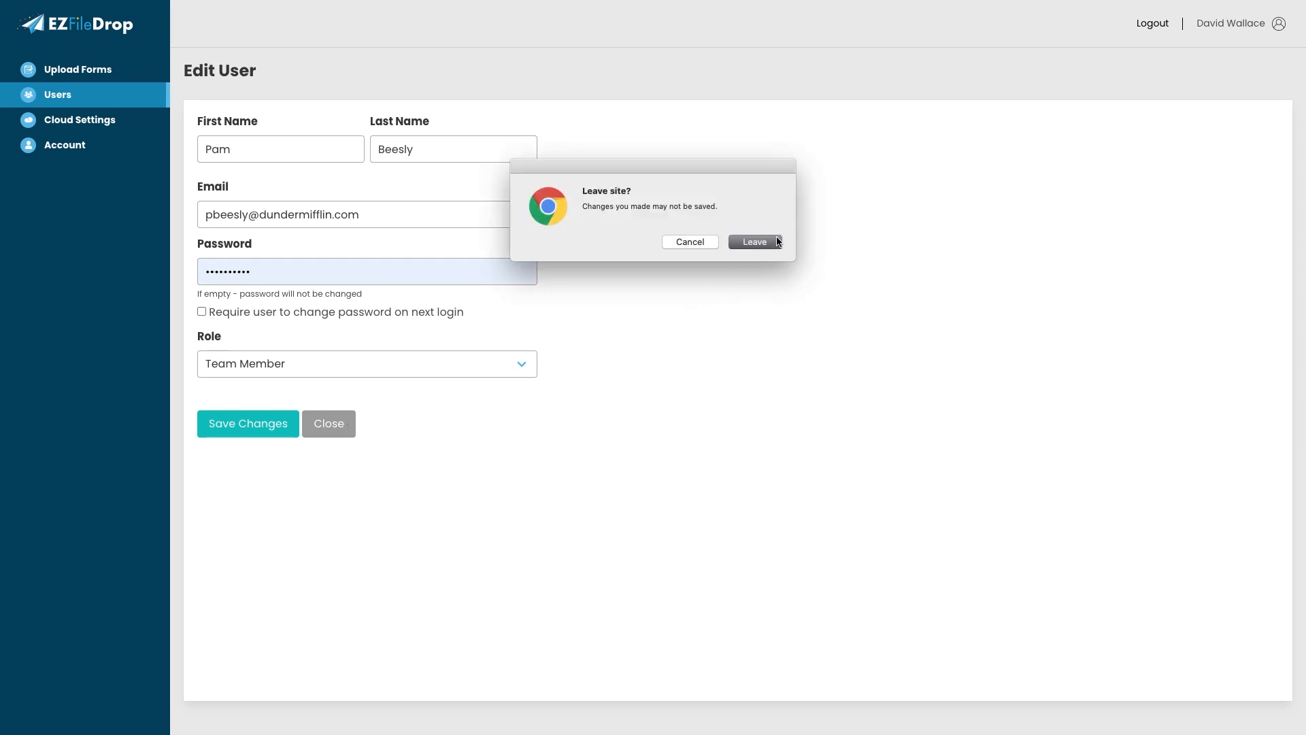
{"action": "left_click", "coordinate": [778, 241]}
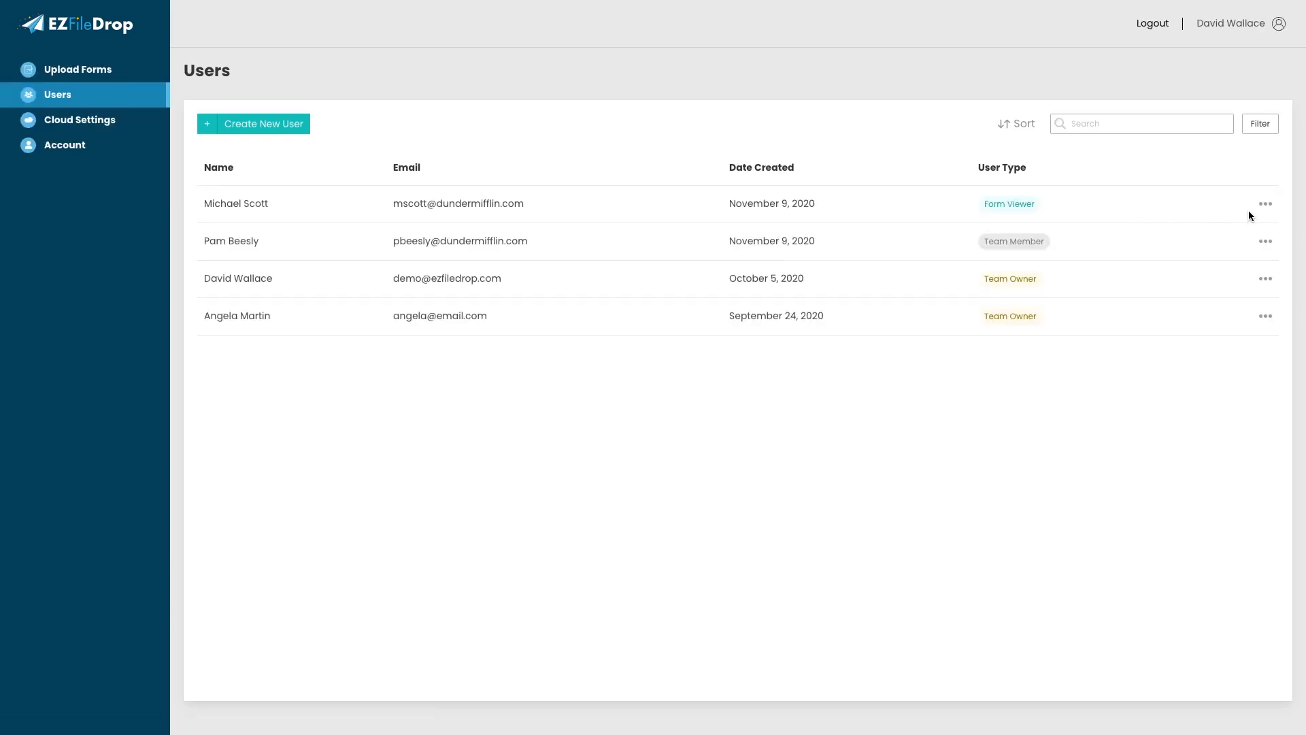
{"action": "left_click", "coordinate": [1266, 206]}
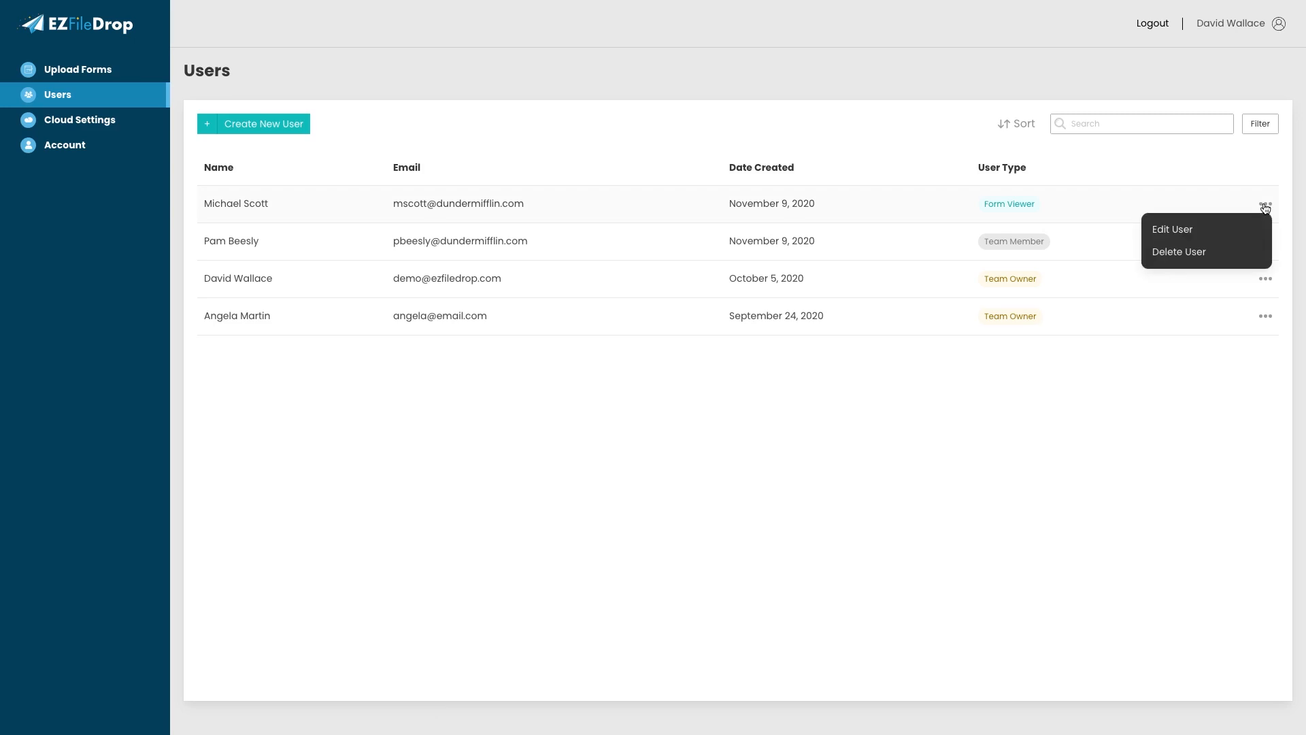
{"action": "left_click", "coordinate": [1229, 228]}
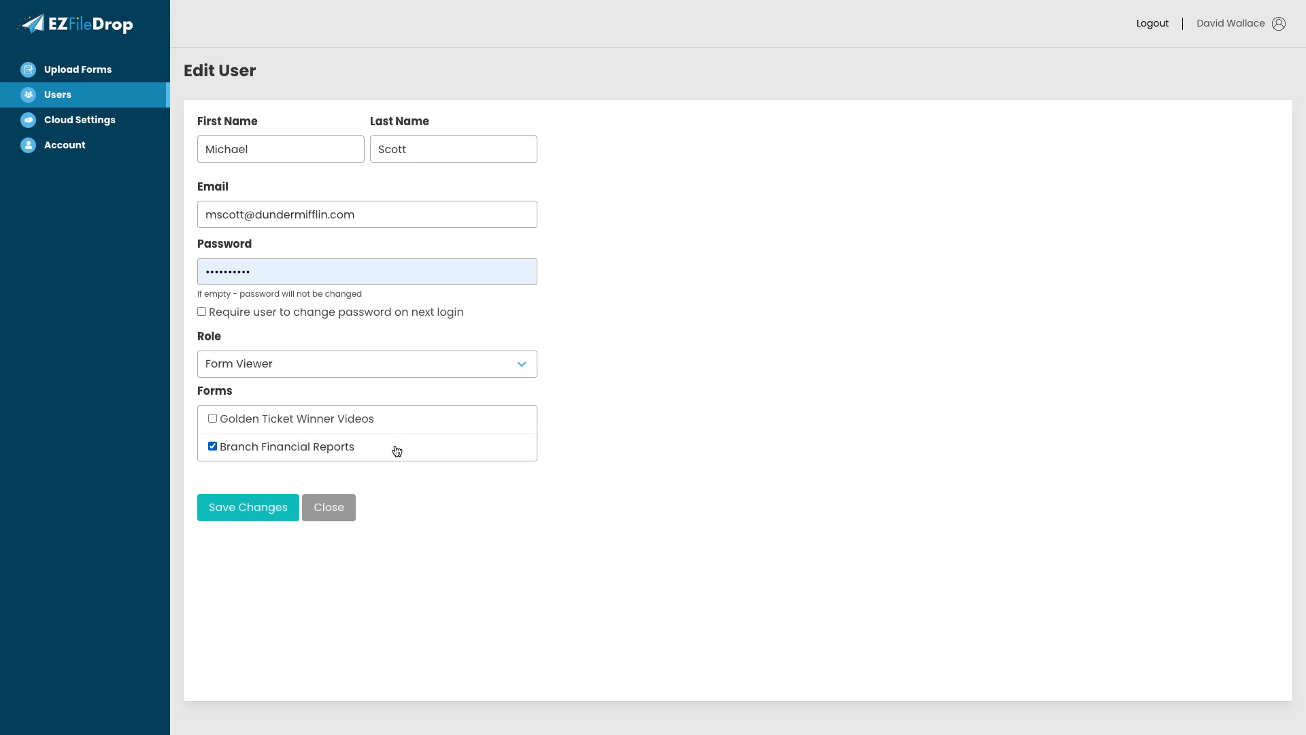
- Log out and sign in as the Form Viewer with his email and password
{"action": "left_click", "coordinate": [1150, 26]}
{"action": "left_click", "coordinate": [753, 243]}
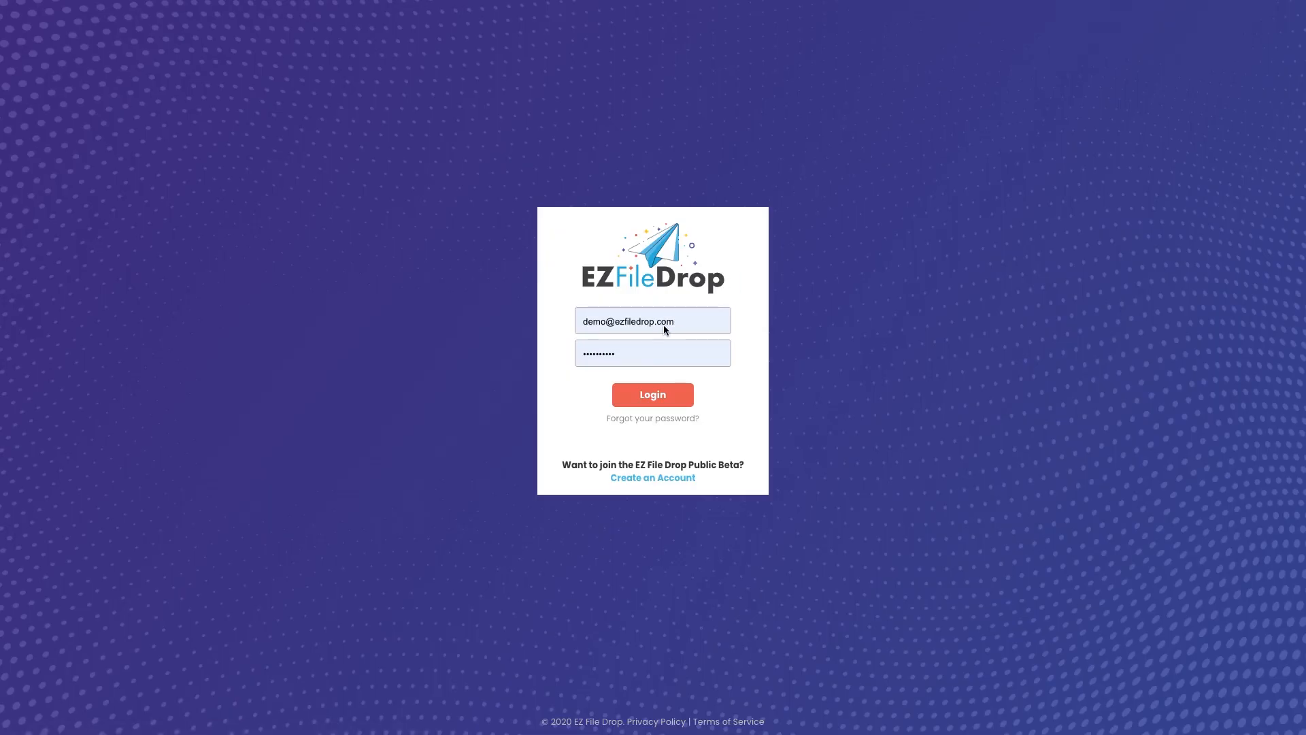
{"action": "left_click", "coordinate": [665, 330]}
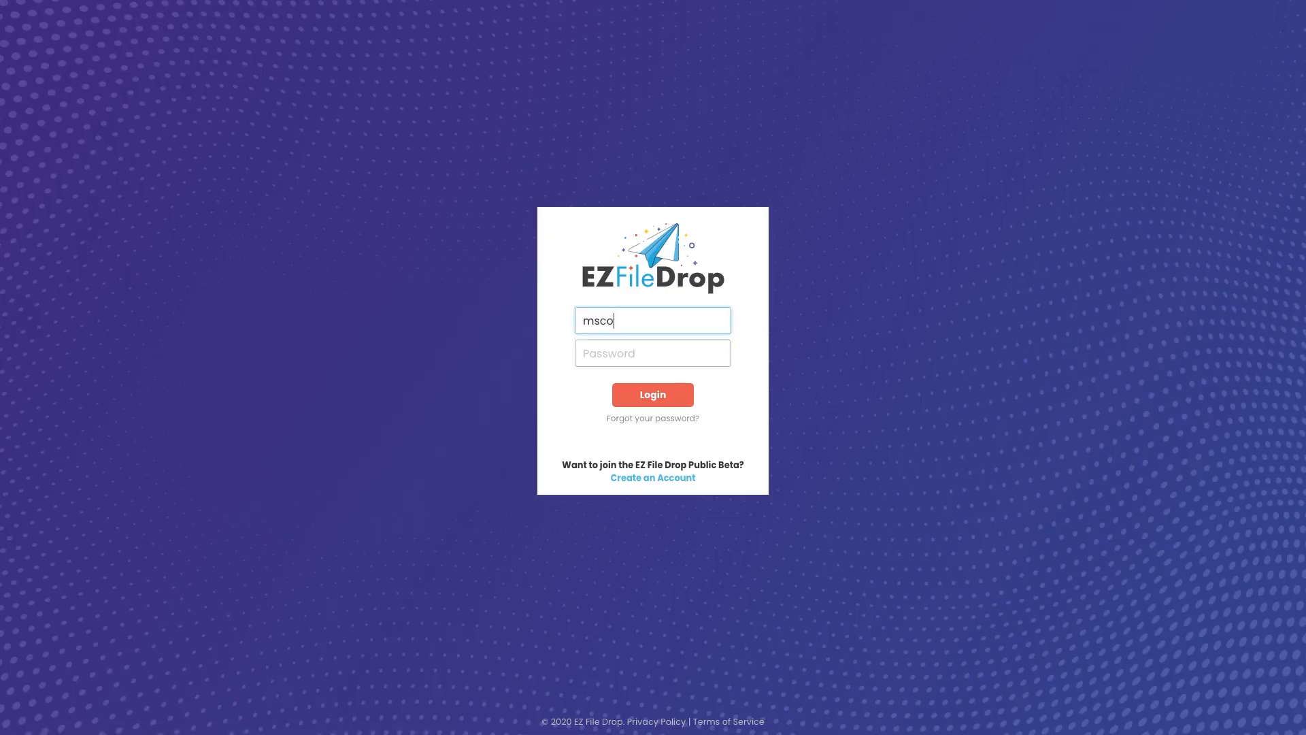
{"action": "key", "text": "Tab"}
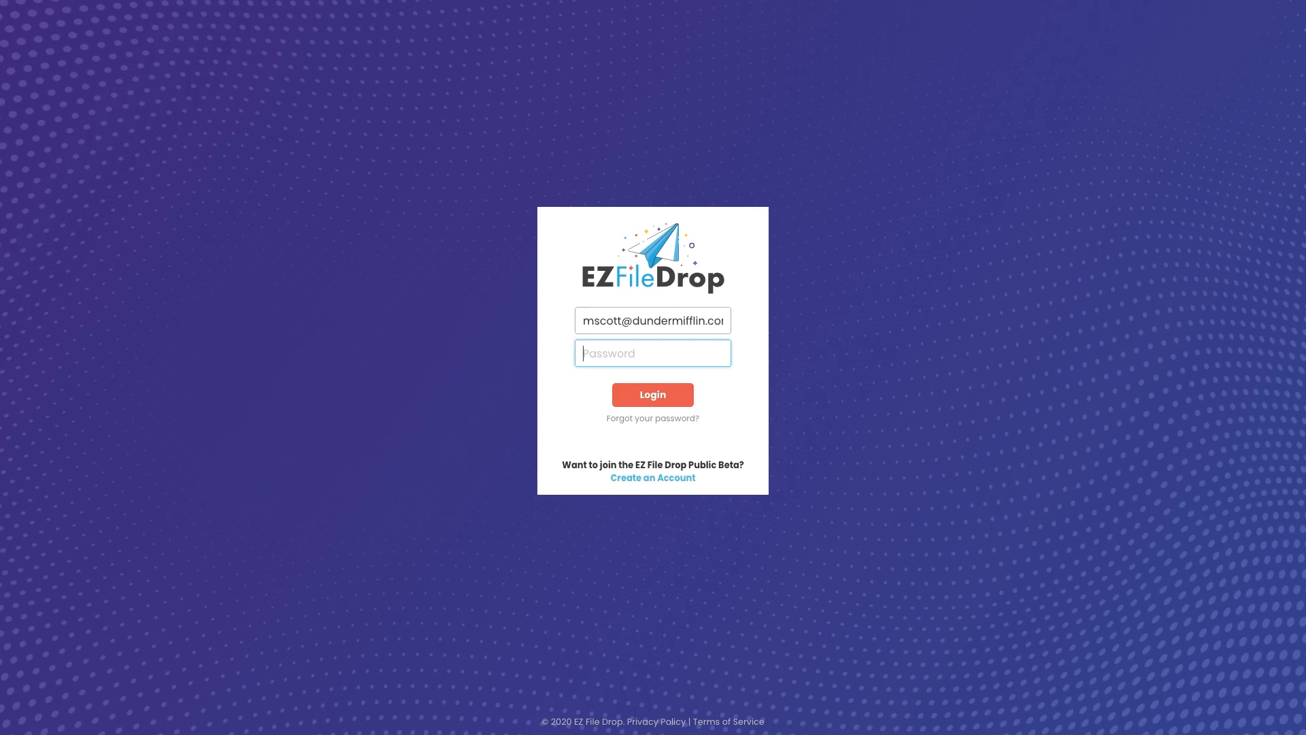
{"action": "type", "text": "***********"}
{"action": "left_click", "coordinate": [672, 397]}
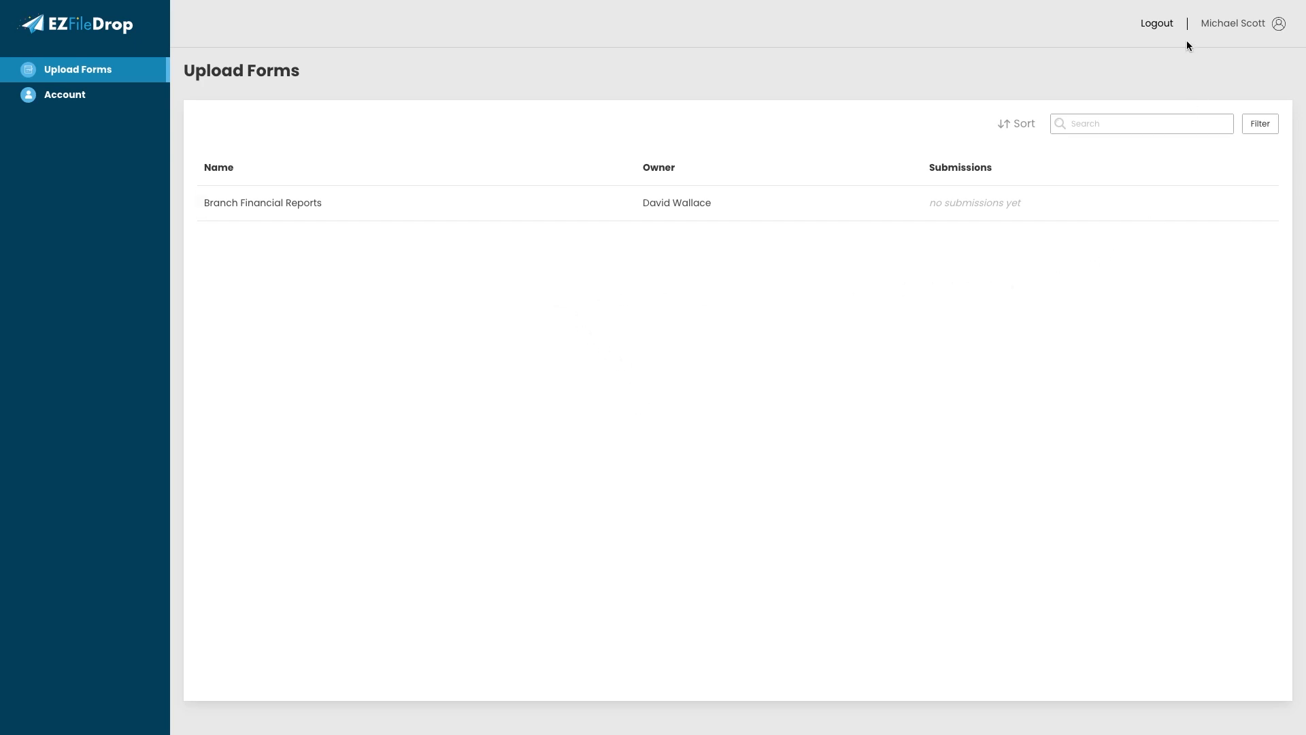
- Log out of the Form Viewer, sign back in as the Team Owner, and open Users
{"action": "left_click", "coordinate": [1163, 27]}
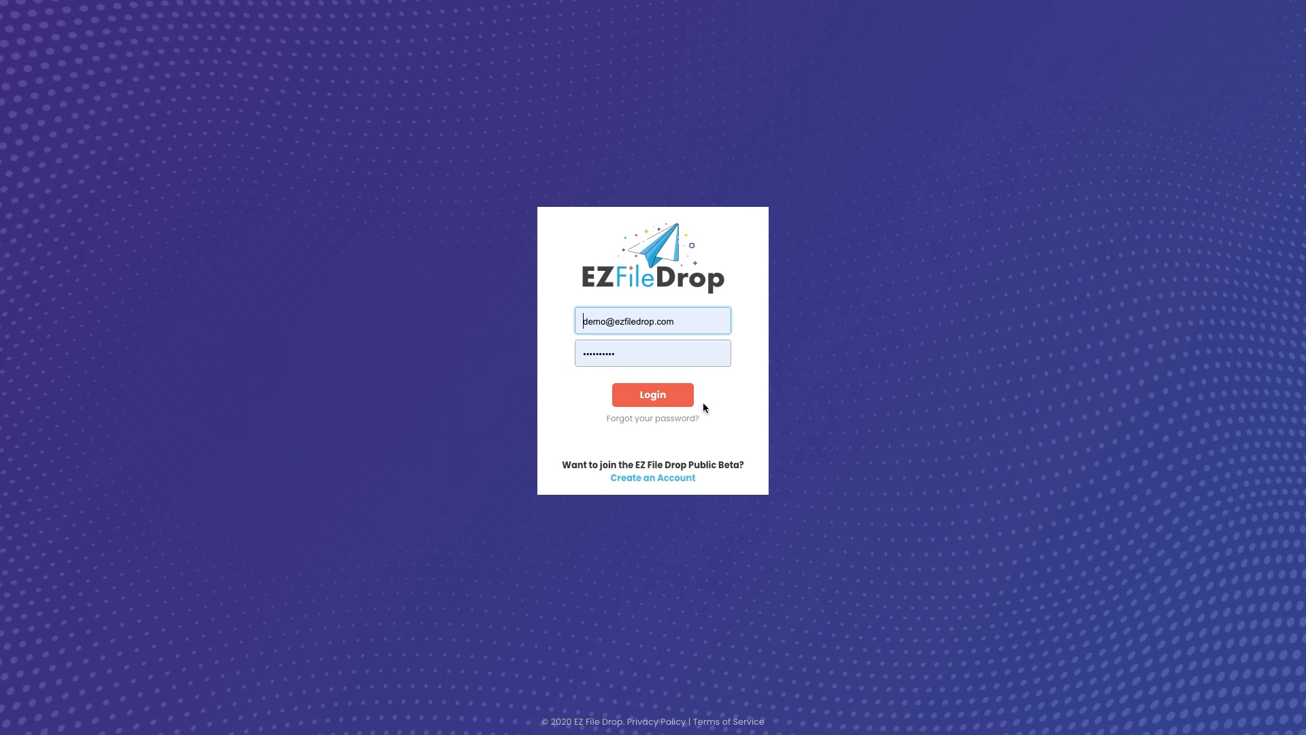
{"action": "left_click", "coordinate": [675, 395]}
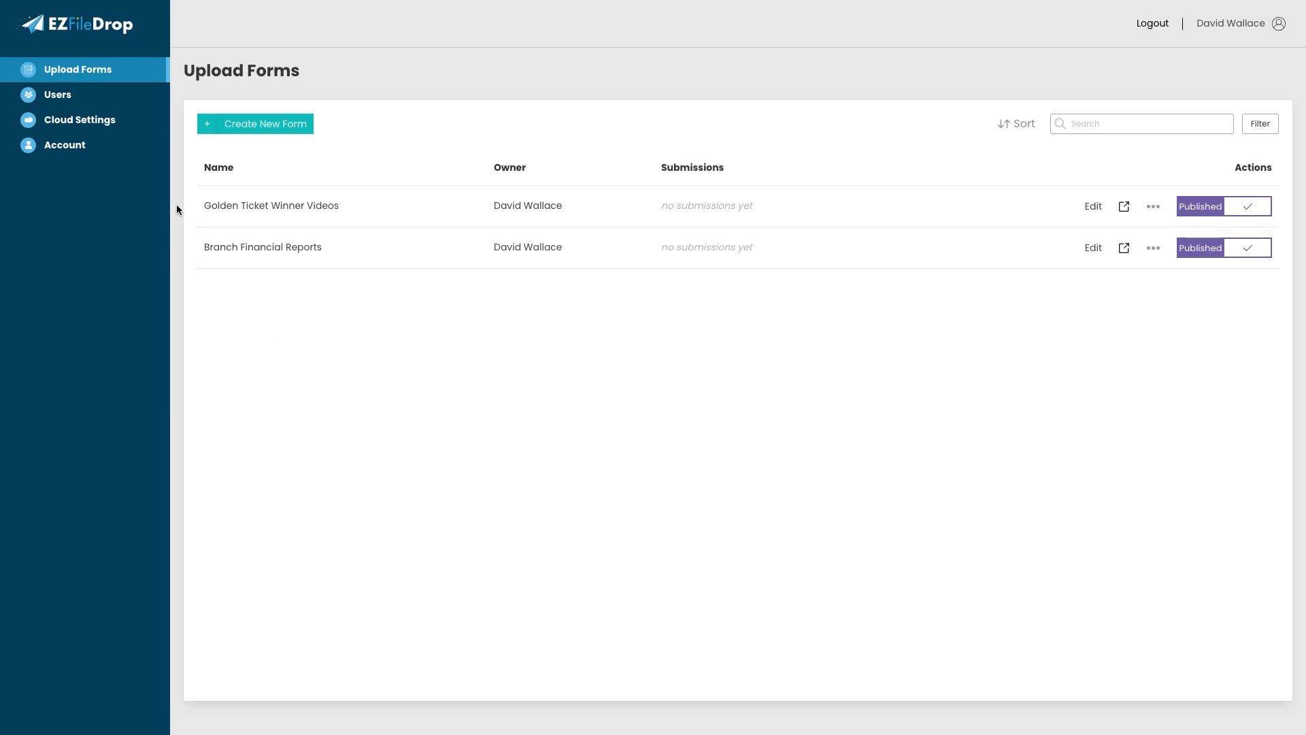
{"action": "left_click", "coordinate": [125, 97]}
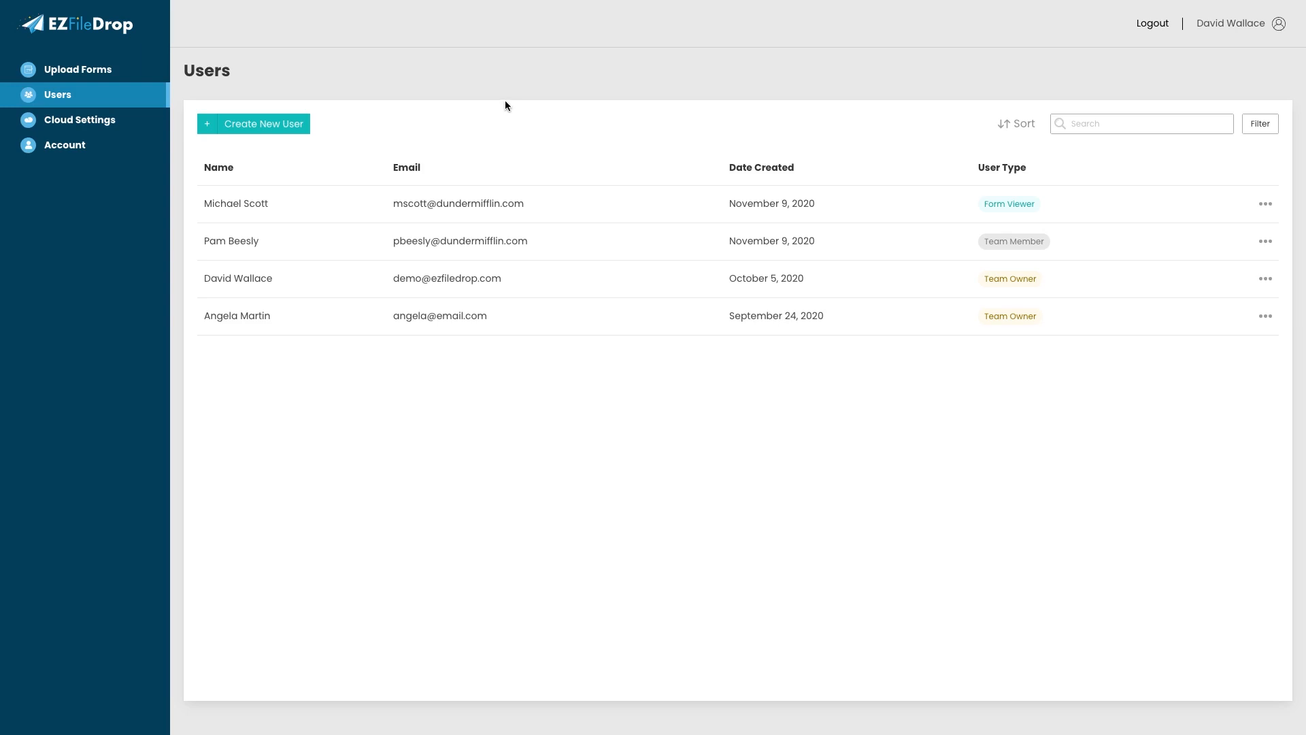
- Delete the Team Member user, reassigning her form to the other Team Owner
{"action": "left_click", "coordinate": [1267, 244]}
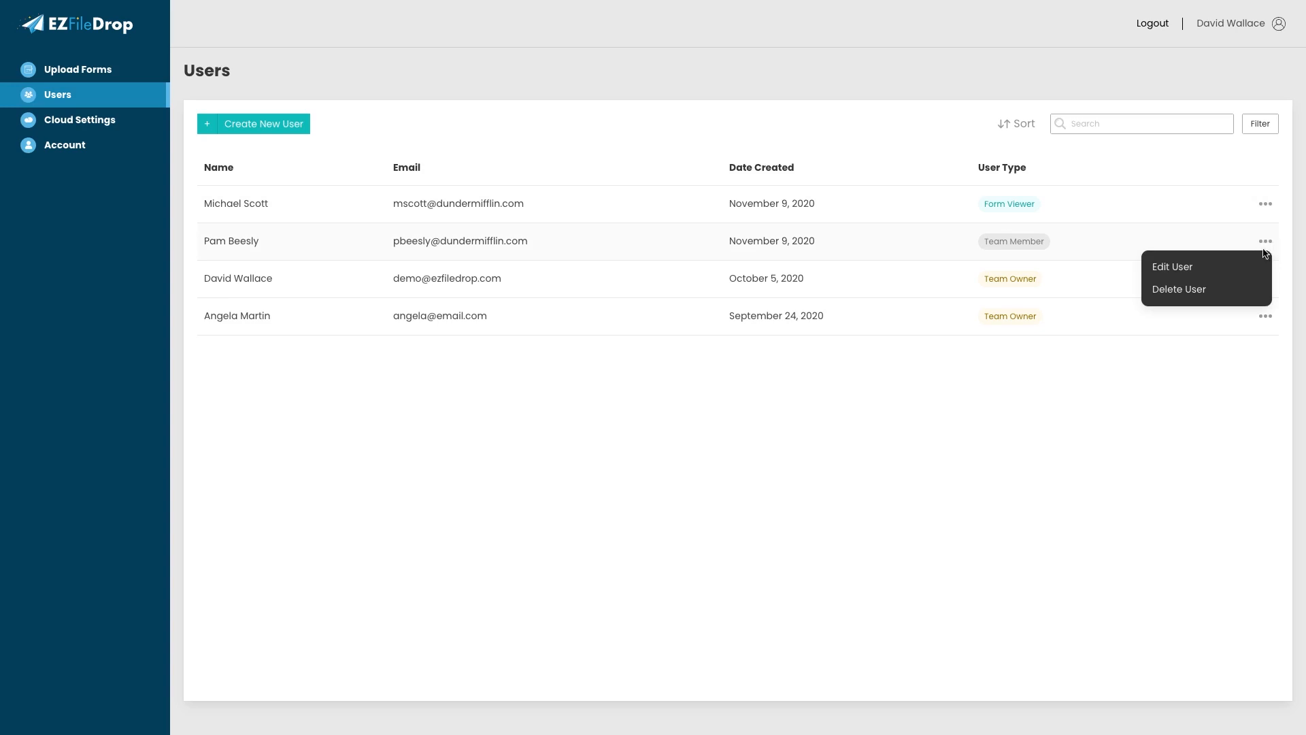
{"action": "left_click", "coordinate": [1231, 291]}
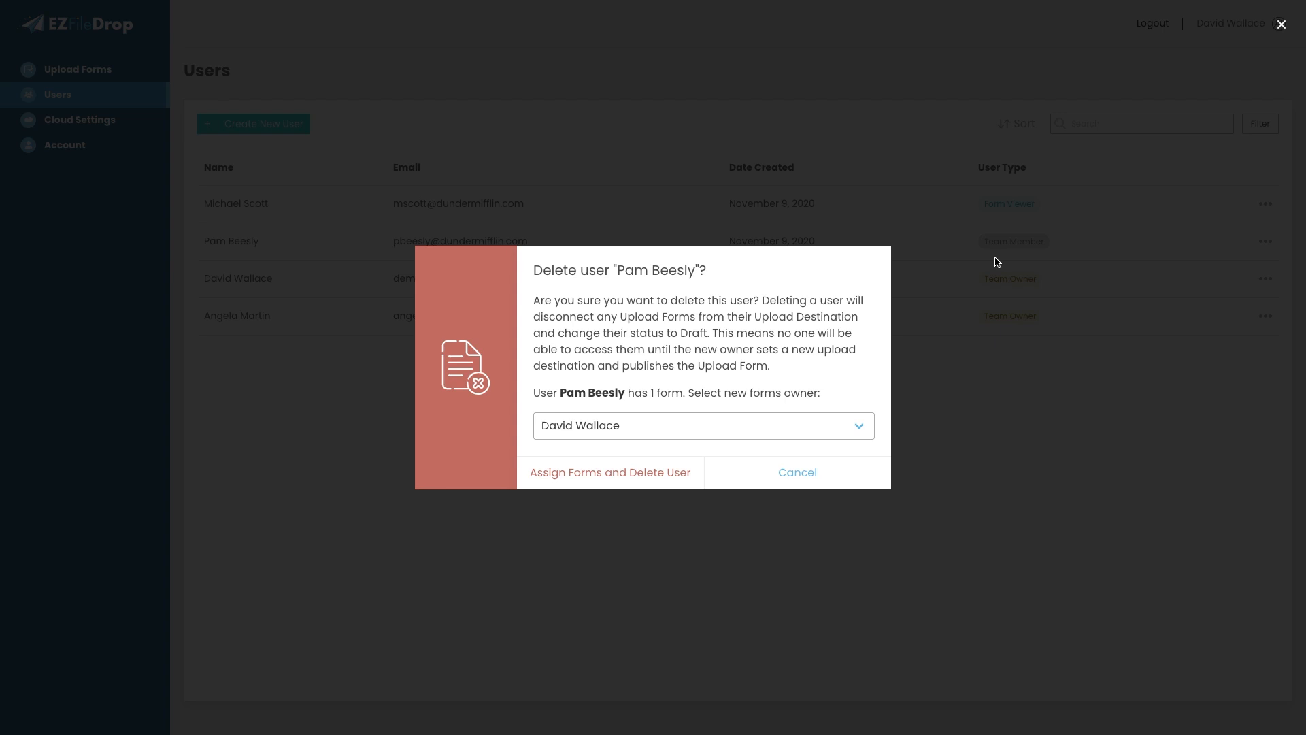
{"action": "left_click", "coordinate": [867, 426]}
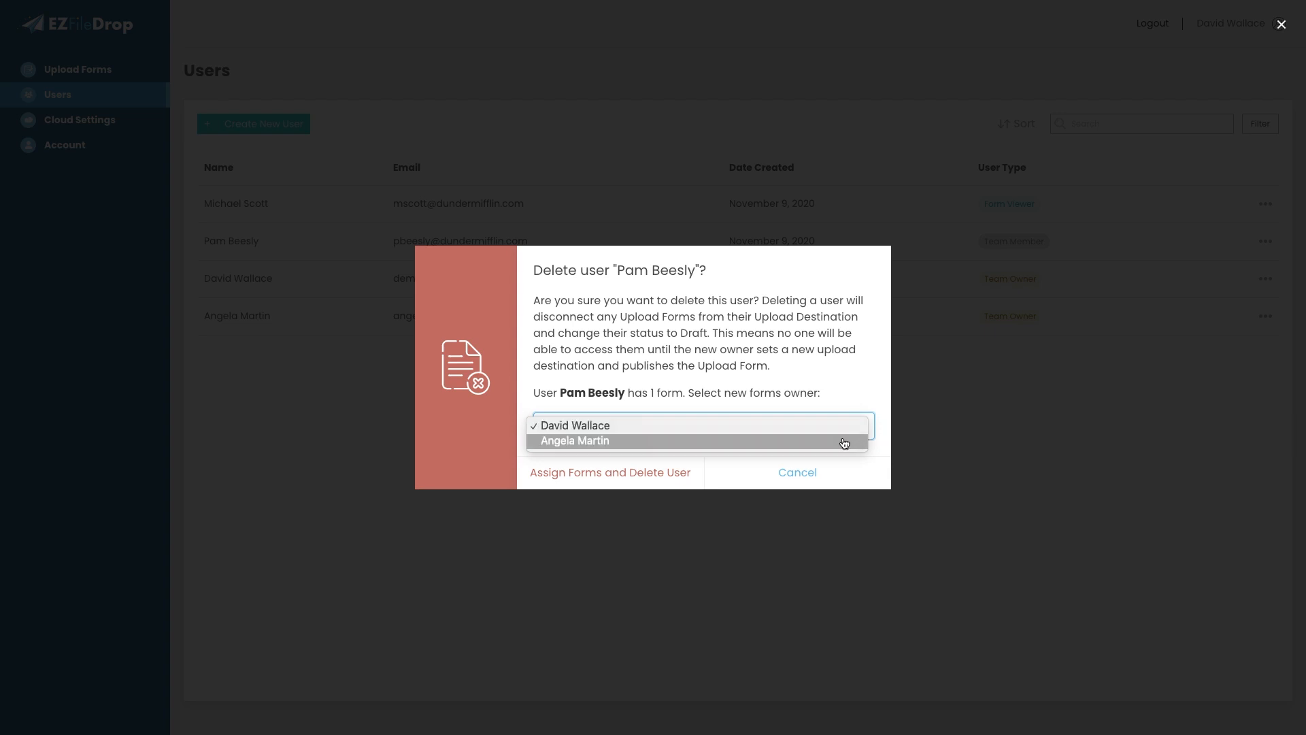
{"action": "left_click", "coordinate": [844, 442]}
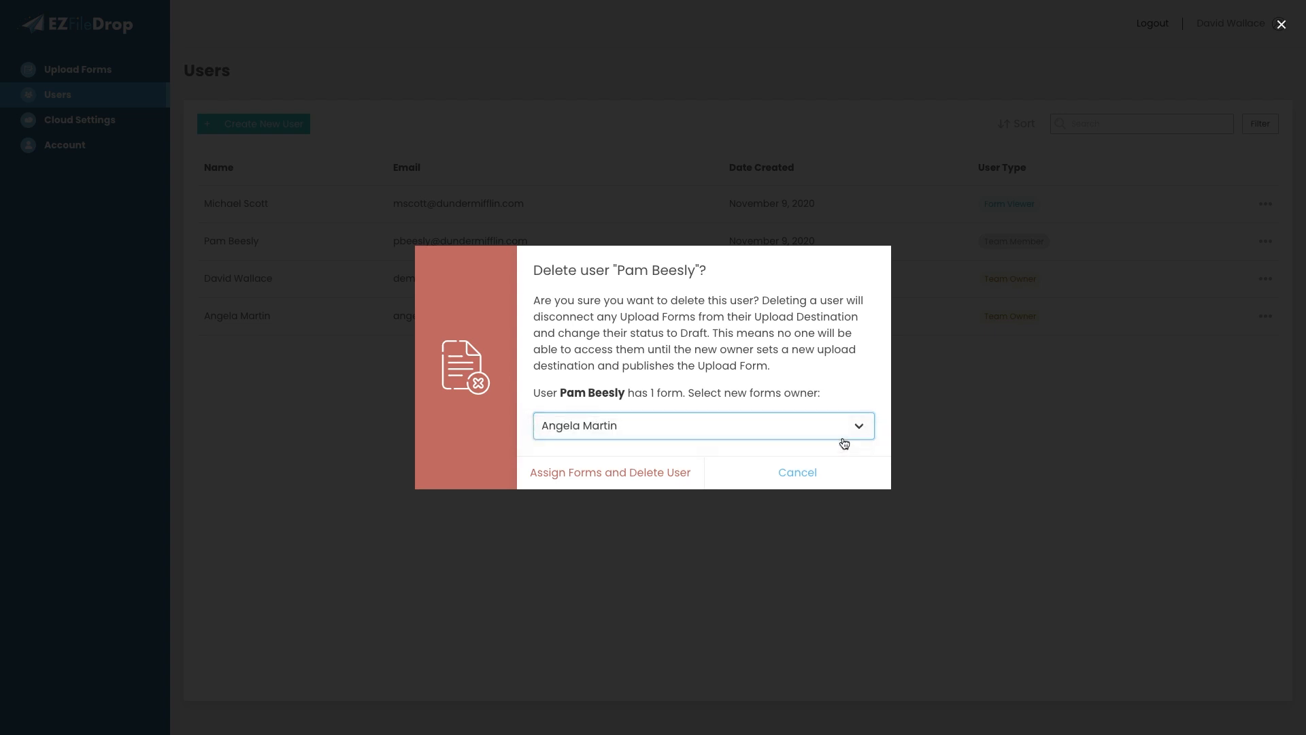
{"action": "left_click", "coordinate": [554, 474]}
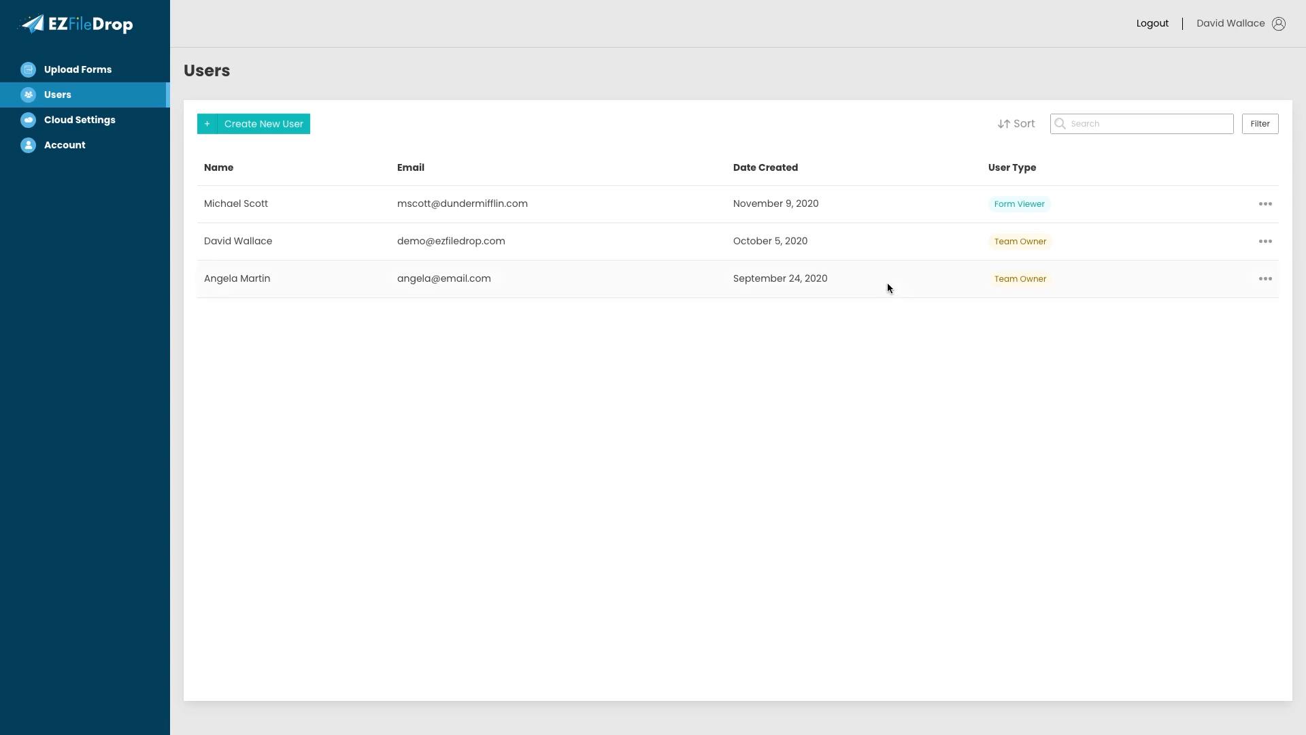
- Log out and sign in with the new form owner's prefilled credentials
{"action": "mouse_move", "coordinate": [888, 285]}
{"action": "left_click", "coordinate": [1155, 25]}
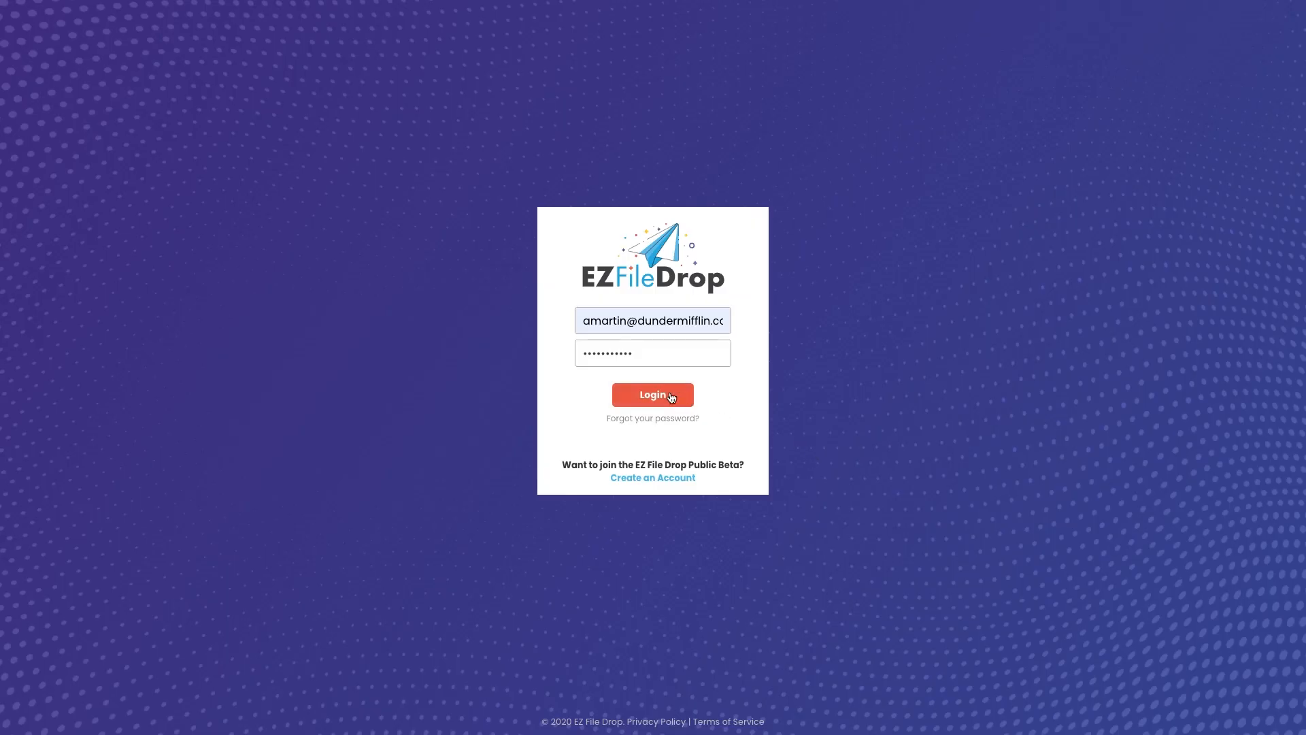
{"action": "left_click", "coordinate": [671, 396]}
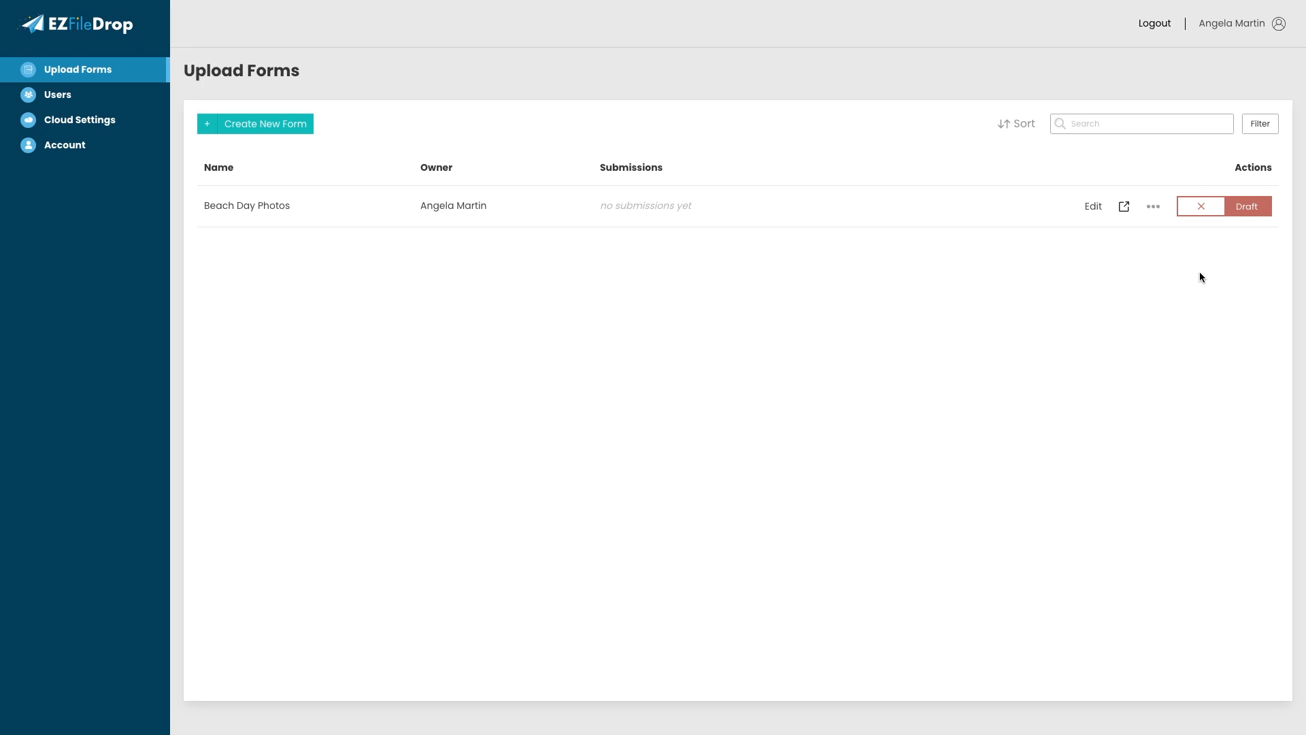
- Verify Beach Day Photos has no cloud service set as upload destination, then log out
{"action": "left_click", "coordinate": [1094, 211]}
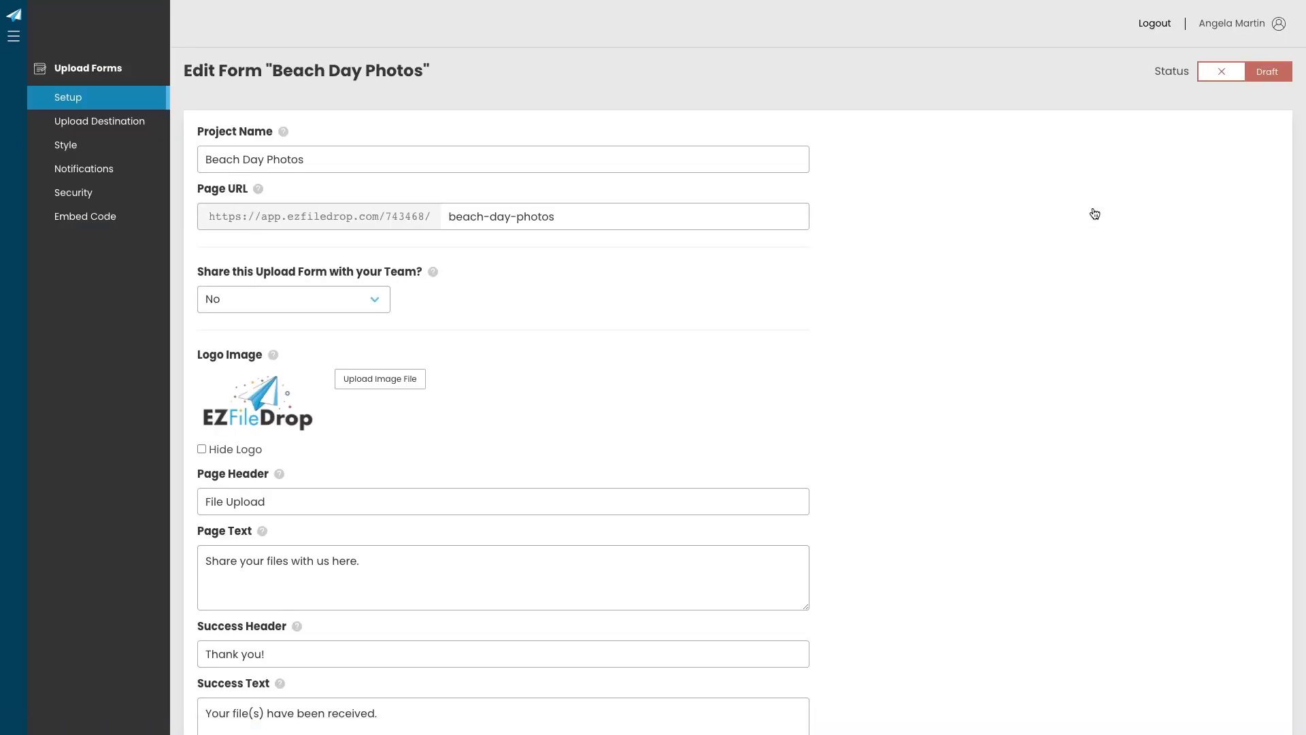
{"action": "left_click", "coordinate": [117, 122]}
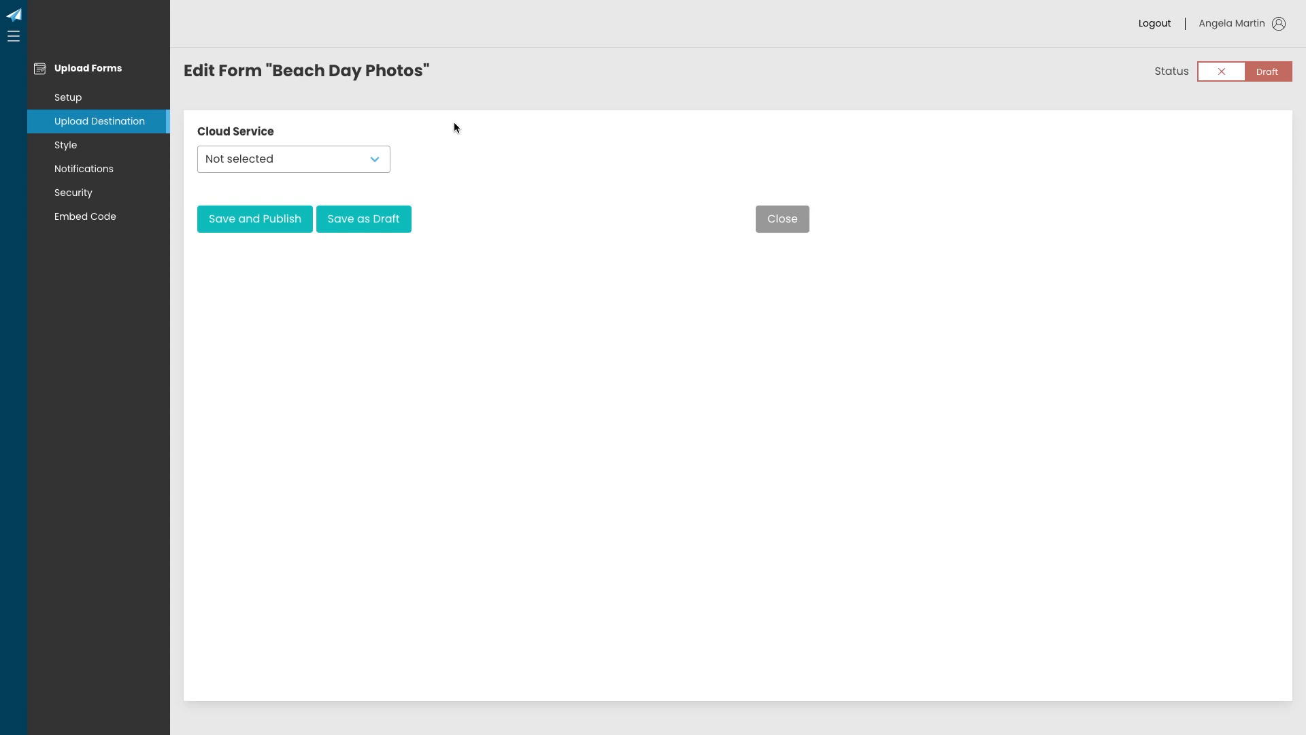
{"action": "left_click", "coordinate": [371, 161]}
{"action": "left_click", "coordinate": [616, 164]}
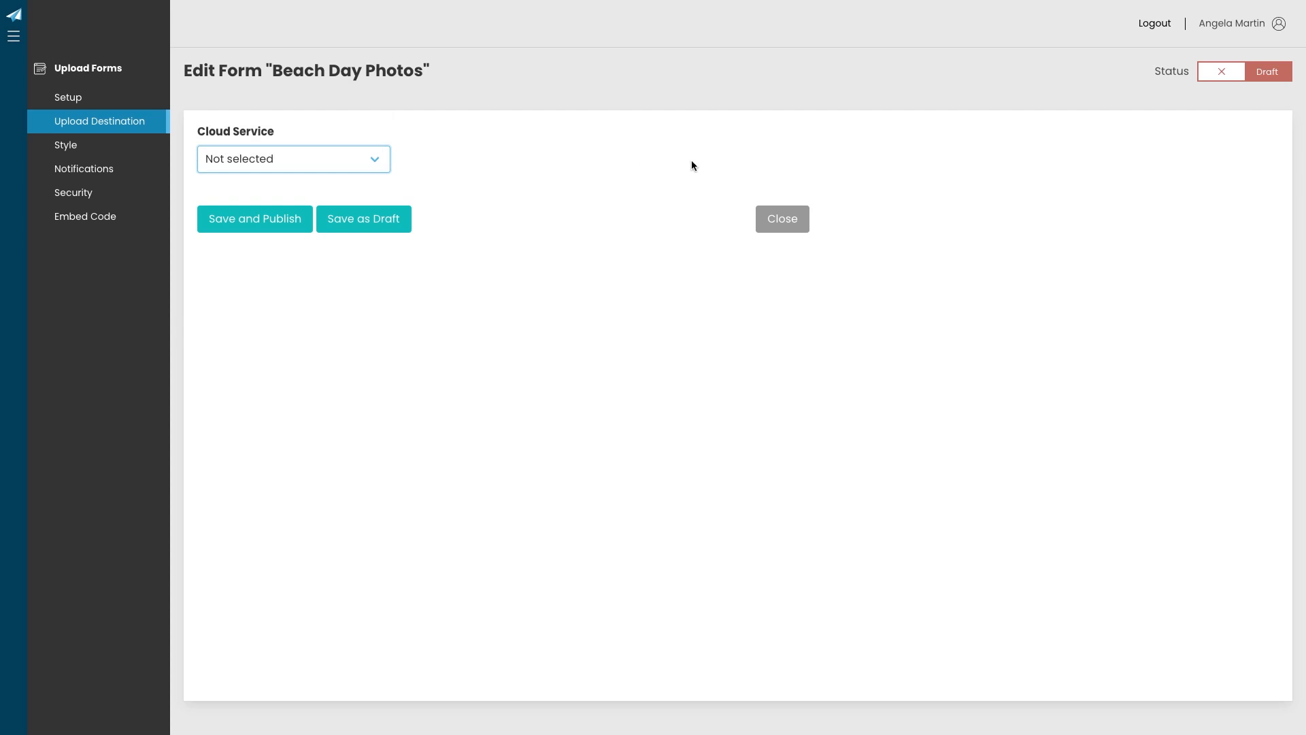
{"action": "left_click", "coordinate": [787, 220]}
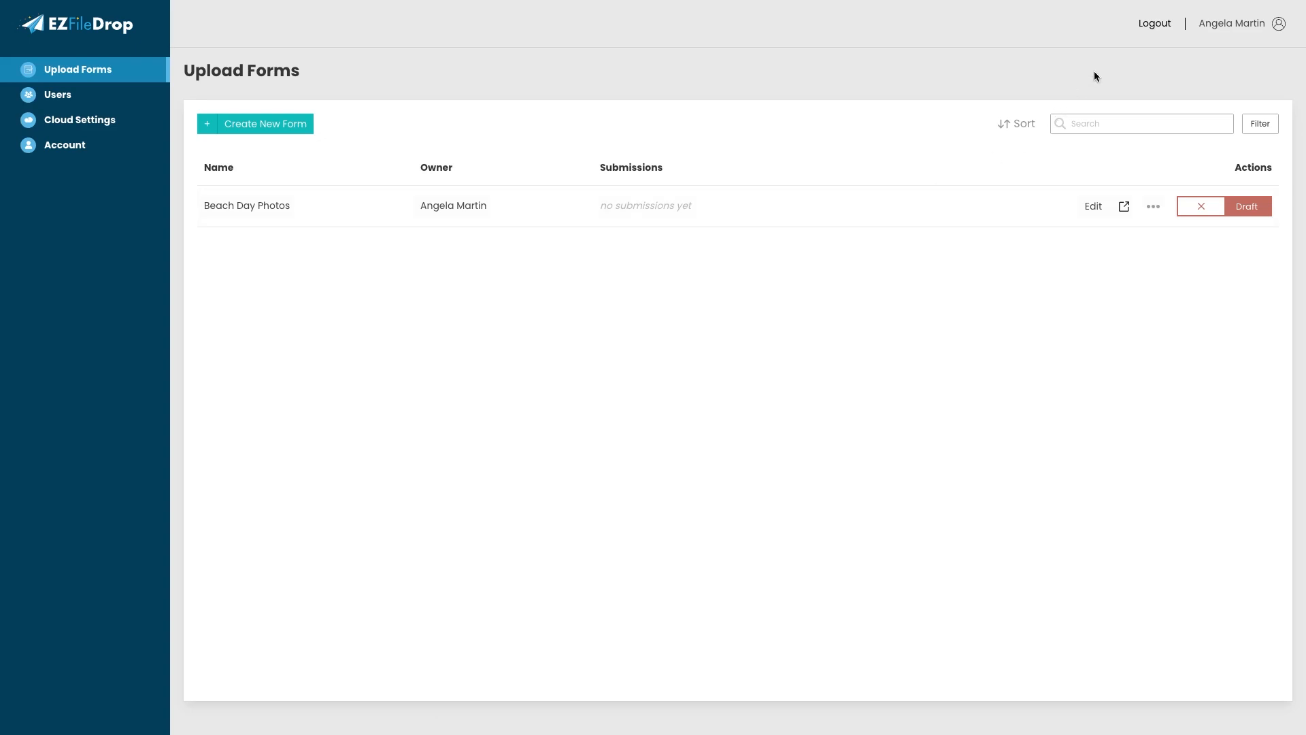
{"action": "left_click", "coordinate": [1156, 27]}
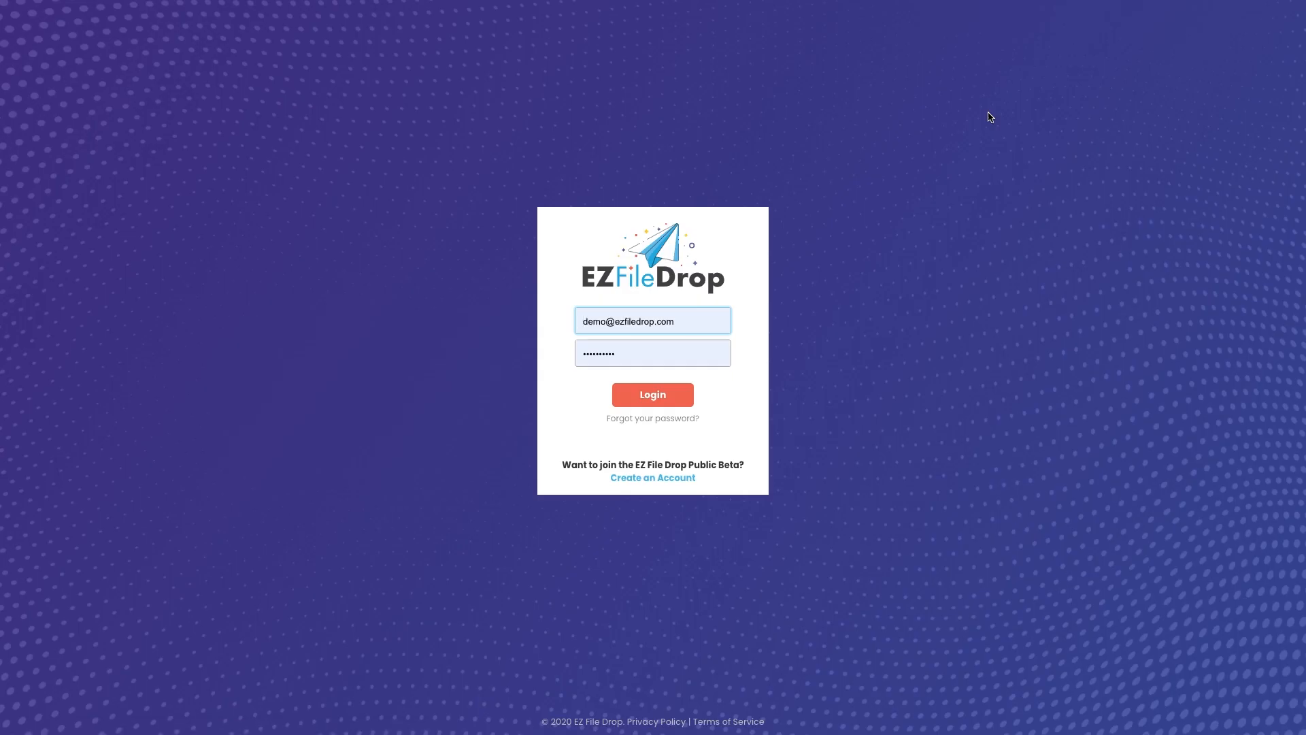